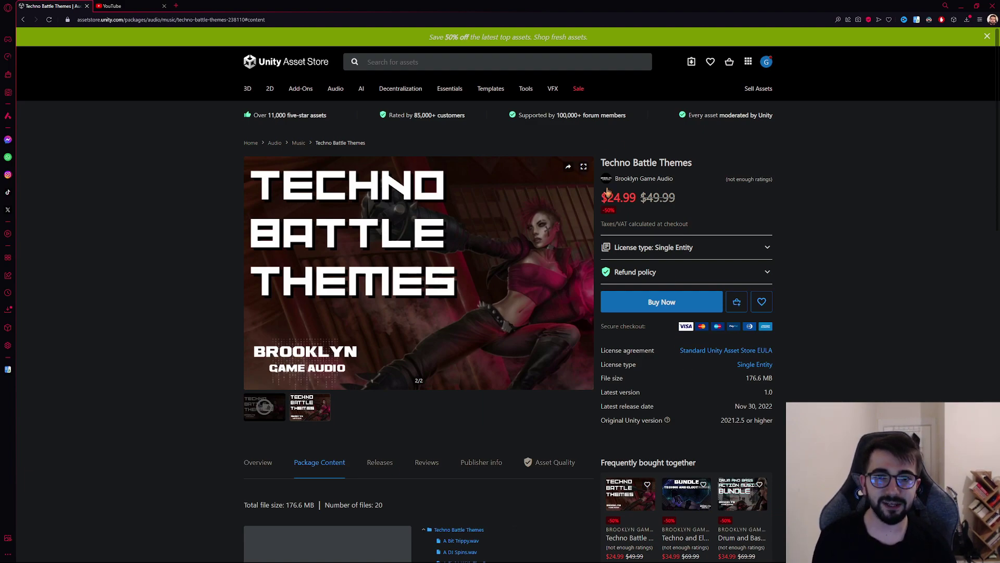
Step: Review the Techno Battle Themes overview and file list, then begin the $29.99 checkout
{"action": "left_click", "coordinate": [256, 463]}
{"action": "scroll", "coordinate": [179, 465], "scroll_direction": "down", "scroll_amount": 2}
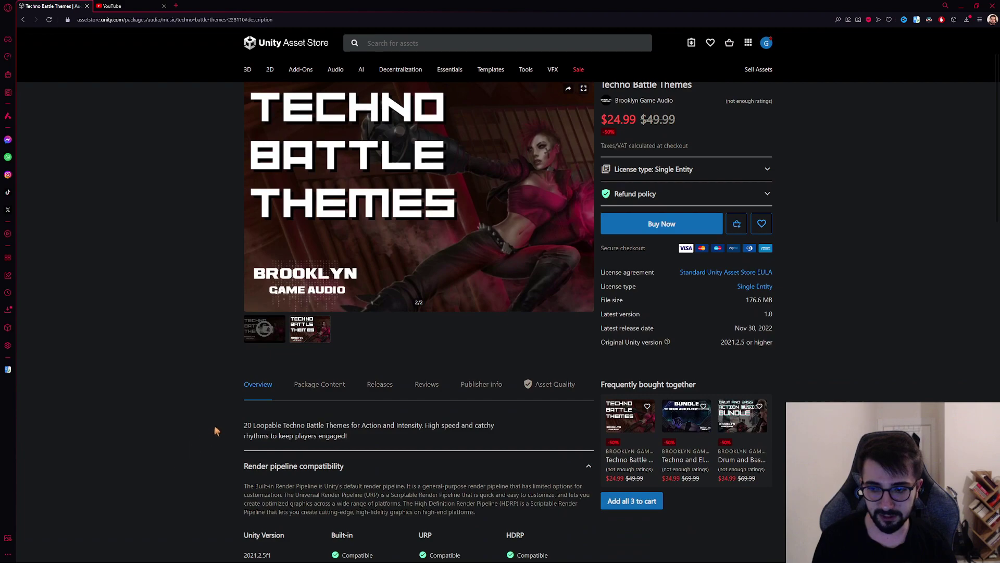
{"action": "scroll", "coordinate": [307, 424], "scroll_direction": "down", "scroll_amount": 1}
{"action": "left_click_drag", "start_coordinate": [342, 426], "coordinate": [400, 390]}
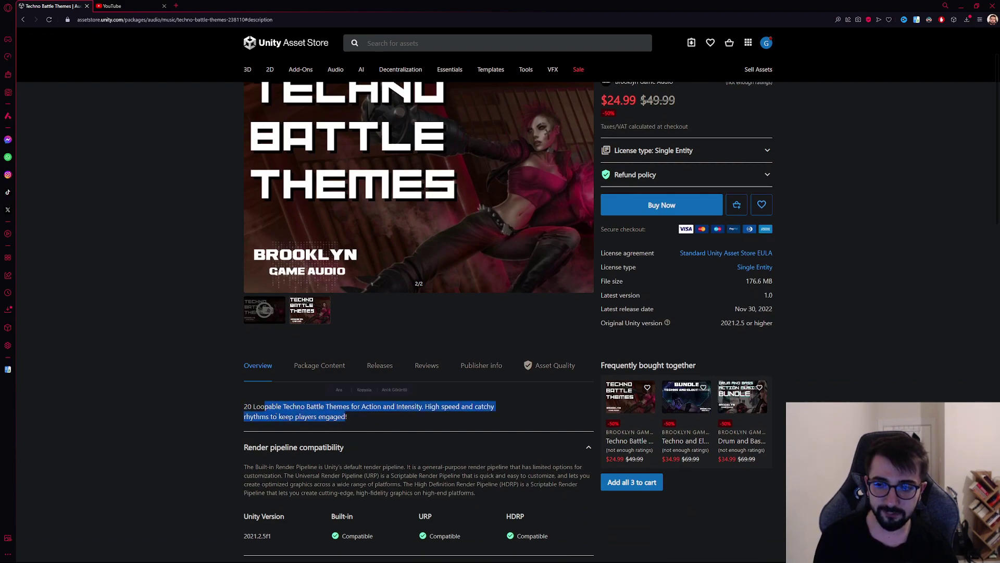
{"action": "left_click", "coordinate": [308, 375]}
{"action": "scroll", "coordinate": [463, 443], "scroll_direction": "down", "scroll_amount": 3}
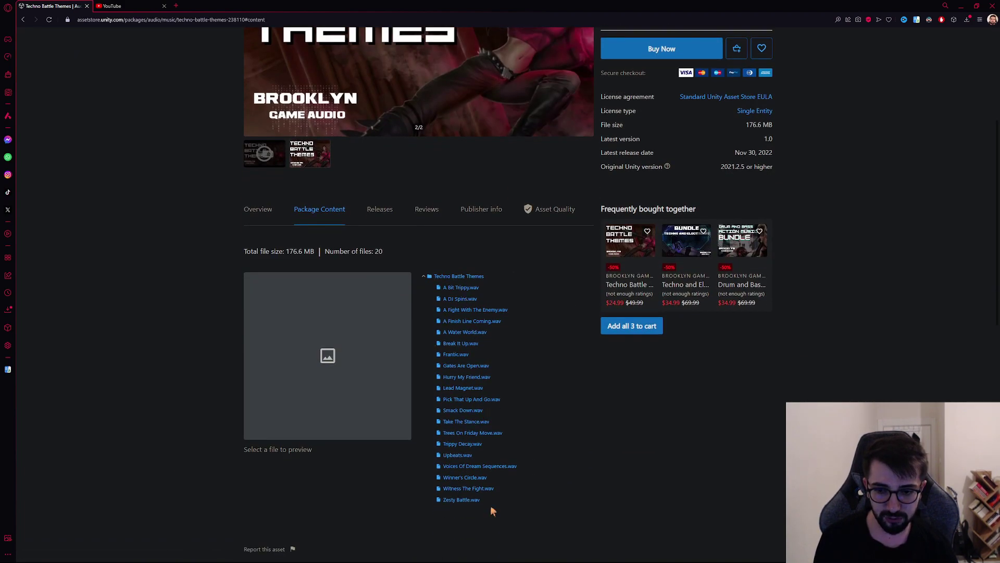
{"action": "scroll", "coordinate": [469, 443], "scroll_direction": "up", "scroll_amount": 4}
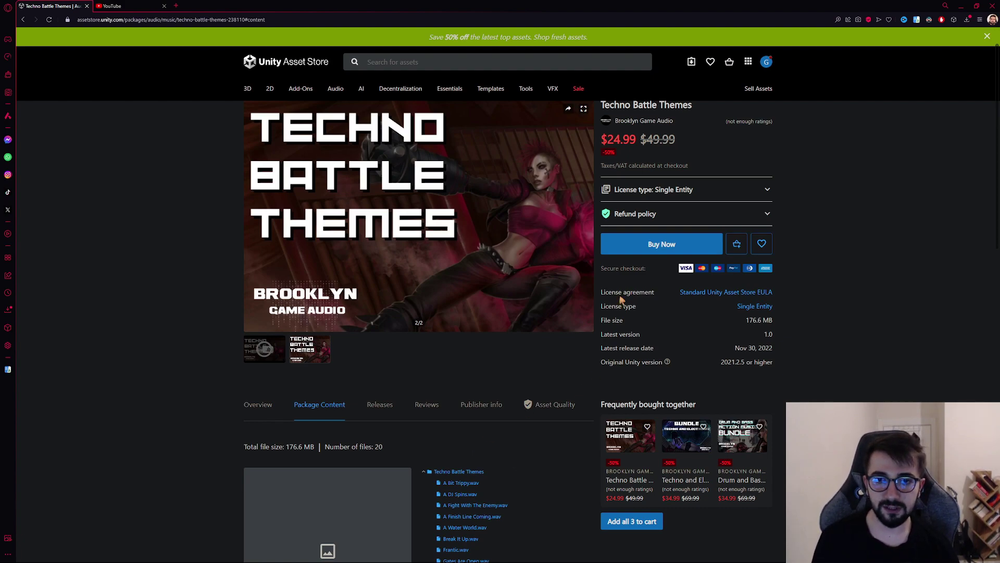
{"action": "left_click", "coordinate": [645, 253]}
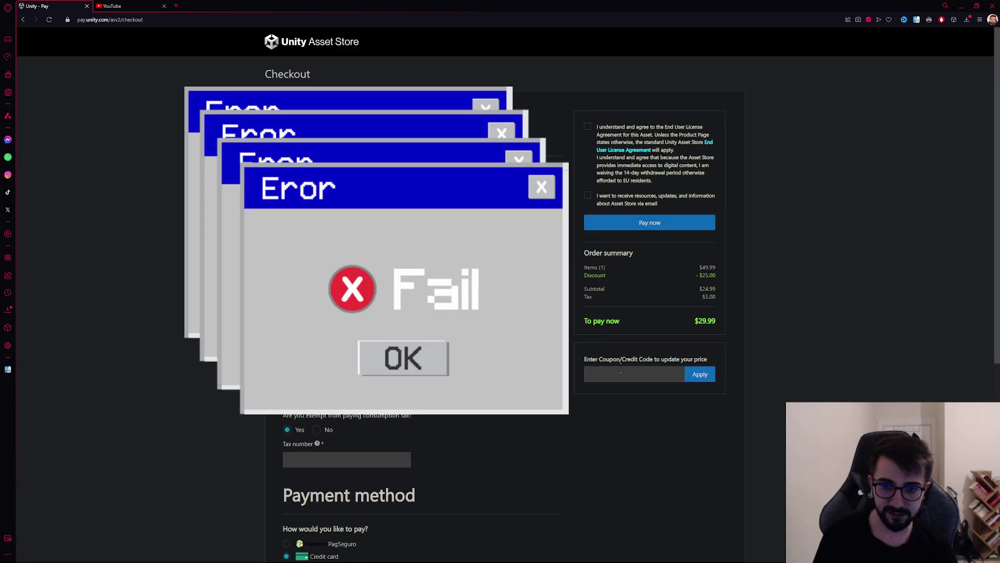
Step: Apply the publisher's discount coupon code, bringing the order total down to $0.00
{"action": "left_click", "coordinate": [621, 372]}
{"action": "type", "text": "BROOKLYNGAMEAUDIO"}
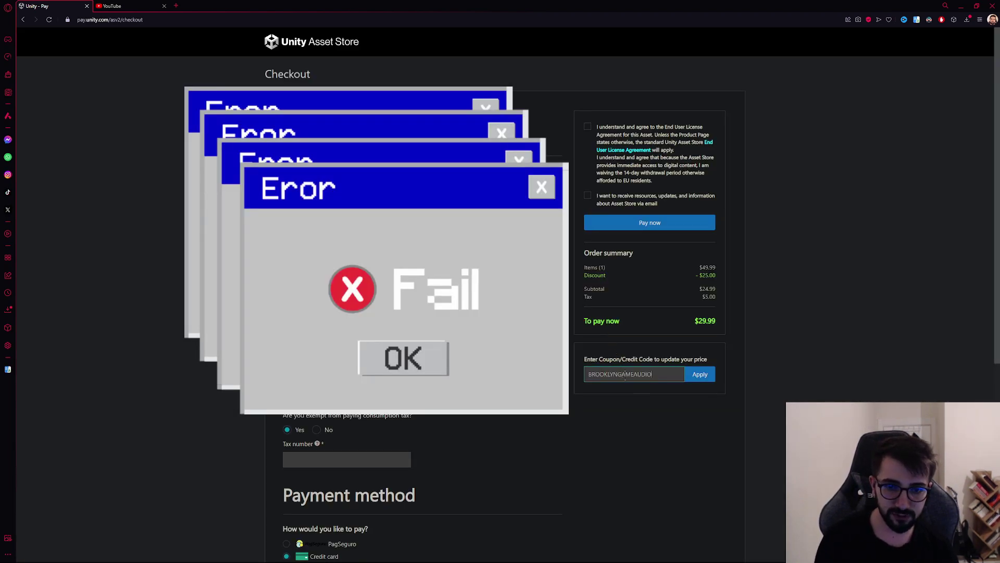
{"action": "left_click", "coordinate": [618, 426]}
{"action": "scroll", "coordinate": [576, 424], "scroll_direction": "down", "scroll_amount": 1}
{"action": "scroll", "coordinate": [577, 426], "scroll_direction": "down", "scroll_amount": 2}
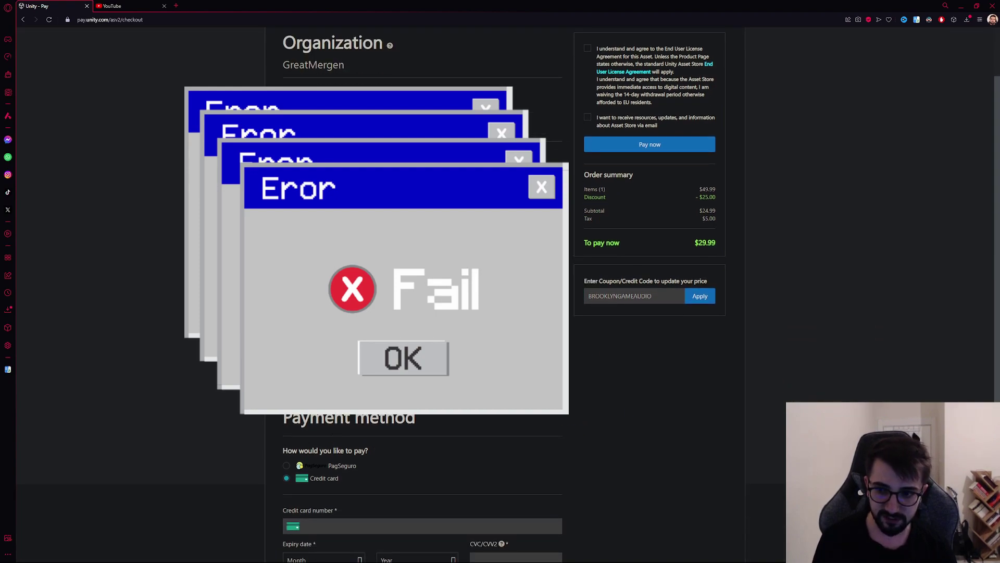
{"action": "scroll", "coordinate": [719, 387], "scroll_direction": "up", "scroll_amount": 2}
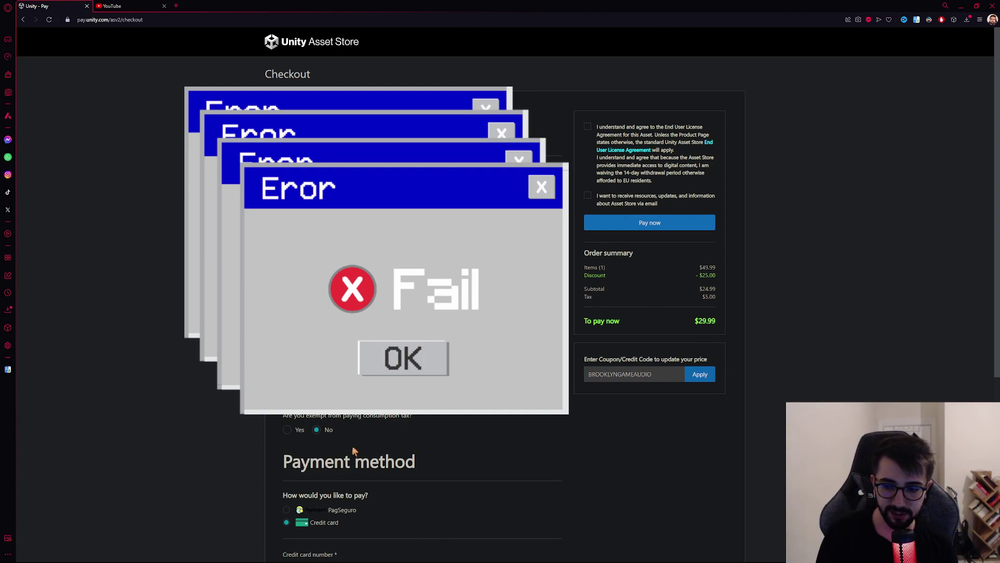
Step: Accept the end user licence agreement and leave email updates unticked
{"action": "left_click", "coordinate": [589, 129]}
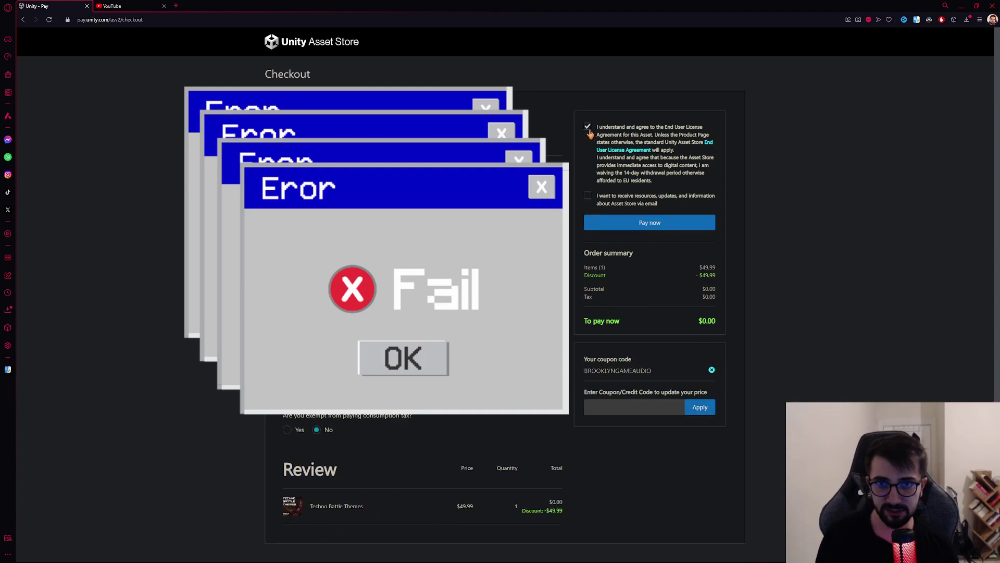
{"action": "left_click", "coordinate": [655, 204]}
{"action": "left_click", "coordinate": [654, 204]}
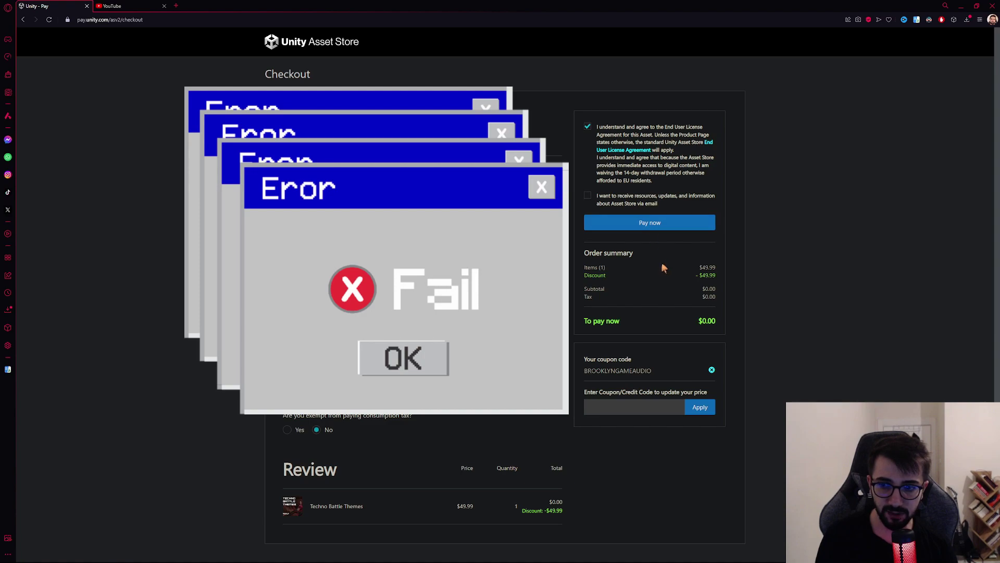
Step: Pay for the $0.00 order and open the pack in the project via Unity Hub
{"action": "left_click", "coordinate": [668, 224]}
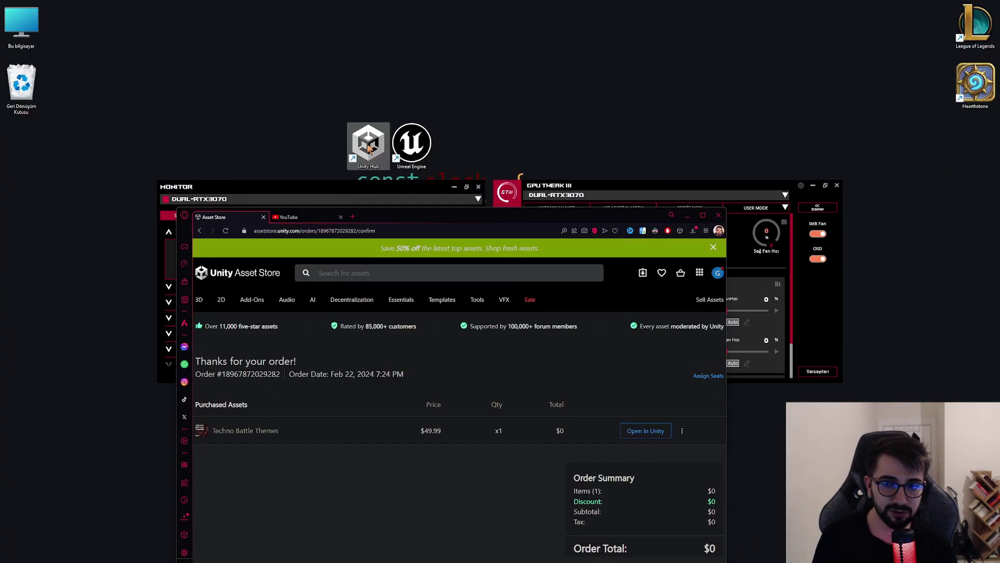
{"action": "double_click", "coordinate": [368, 148]}
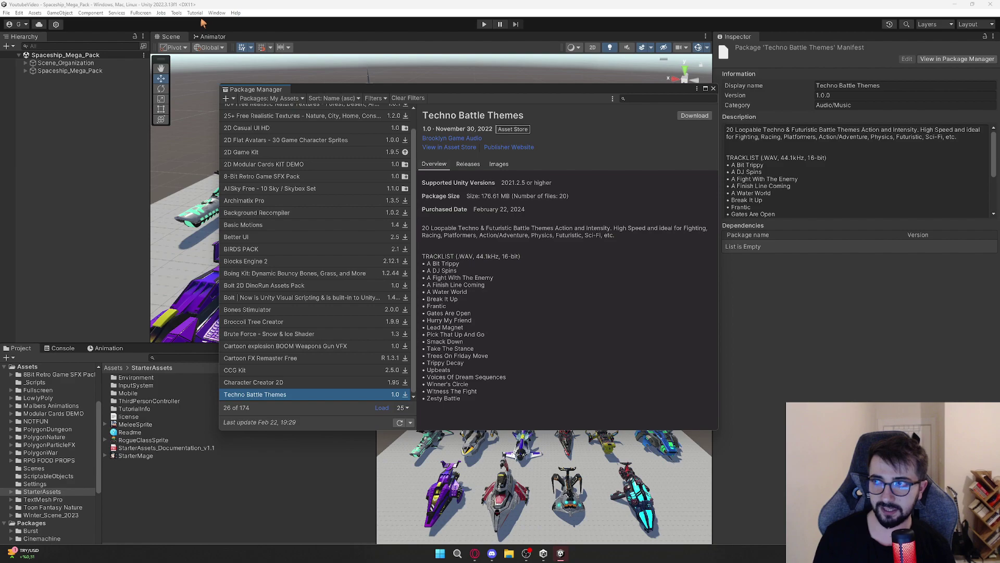
Step: From My Assets, start downloading Techno Battle Themes (176.61 MB, 20 files)
{"action": "left_click", "coordinate": [270, 98]}
{"action": "left_click", "coordinate": [284, 129]}
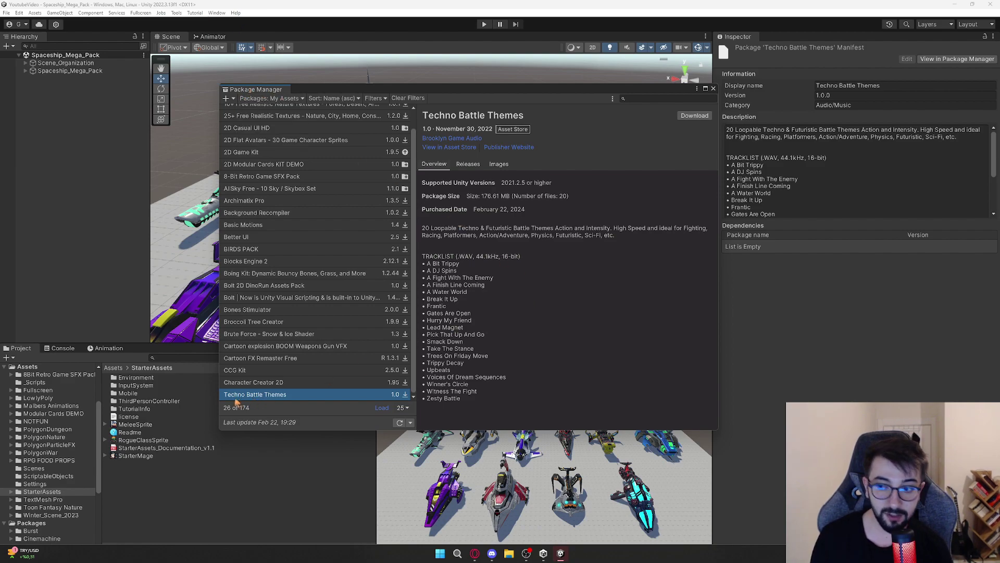
{"action": "left_click", "coordinate": [695, 116]}
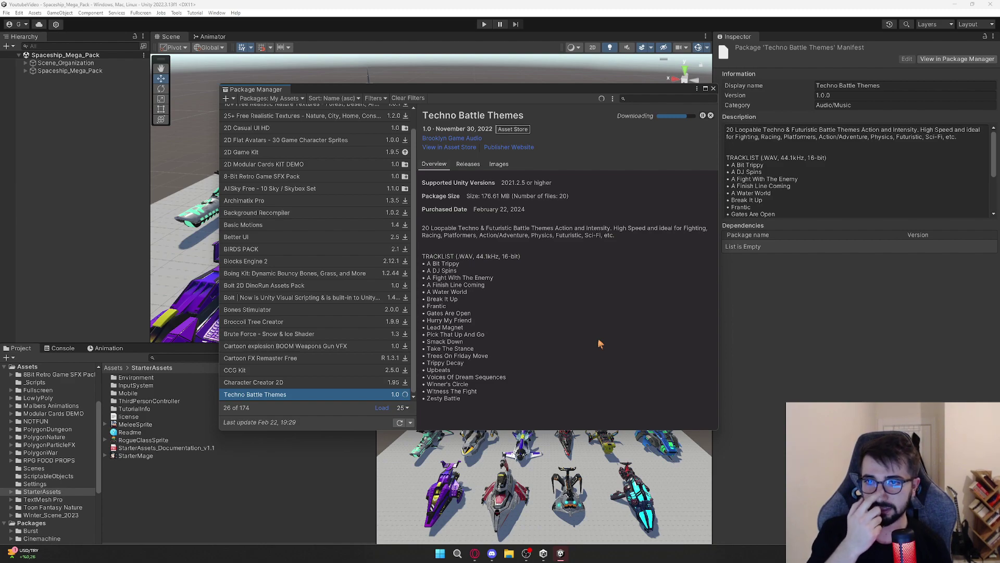
Step: Glance at the preview images, return to the tracklist, and make the package window taller
{"action": "left_click", "coordinate": [490, 164]}
{"action": "left_click", "coordinate": [435, 166]}
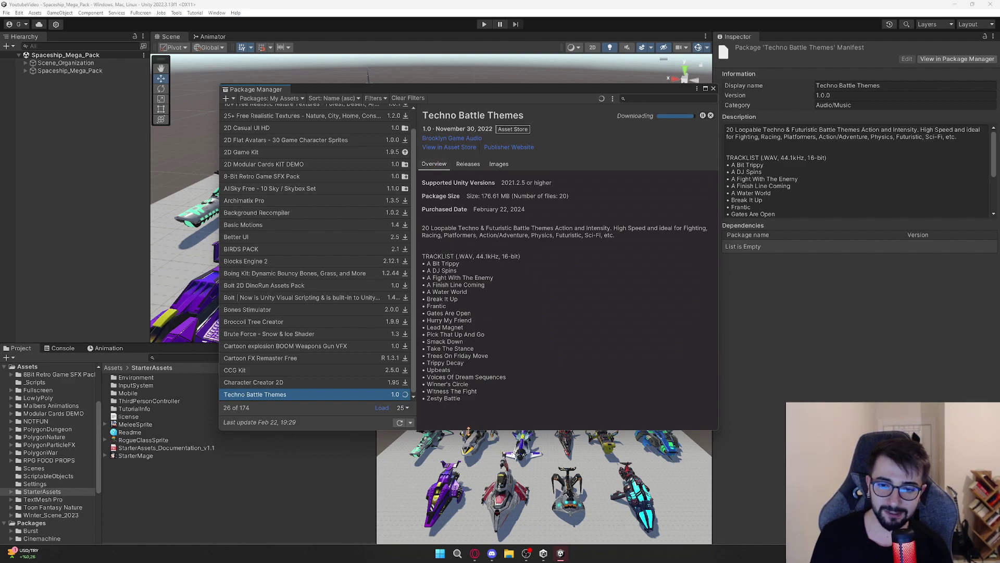
{"action": "mouse_move", "coordinate": [468, 430]}
{"action": "left_mouse_down"}
{"action": "mouse_move", "coordinate": [463, 473]}
{"action": "mouse_move", "coordinate": [452, 451]}
{"action": "left_mouse_up"}
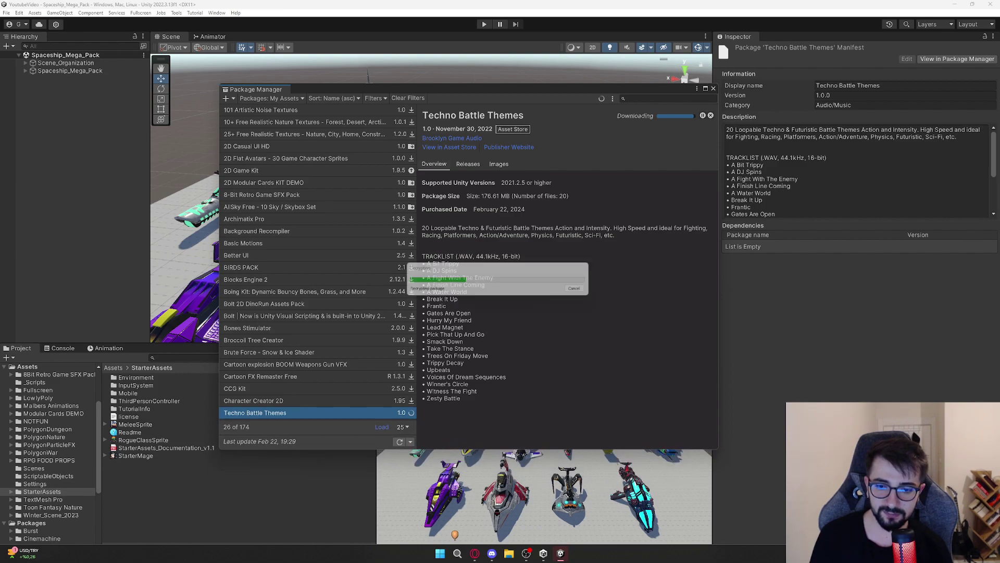
Step: Check the pack's Unlimited Royalty-Free License and publisher details, then minimize the browser
{"action": "left_click", "coordinate": [475, 555]}
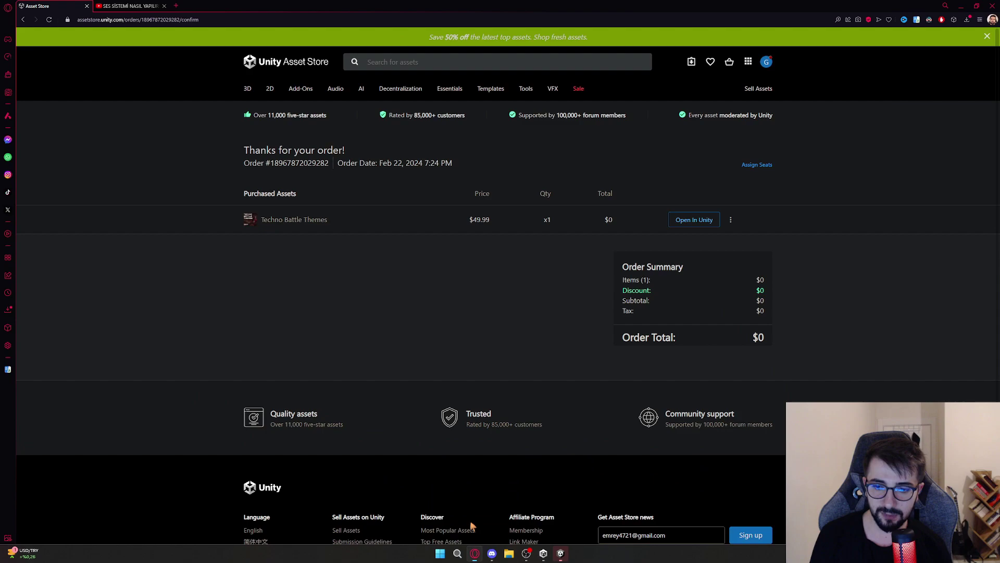
{"action": "left_click", "coordinate": [299, 221]}
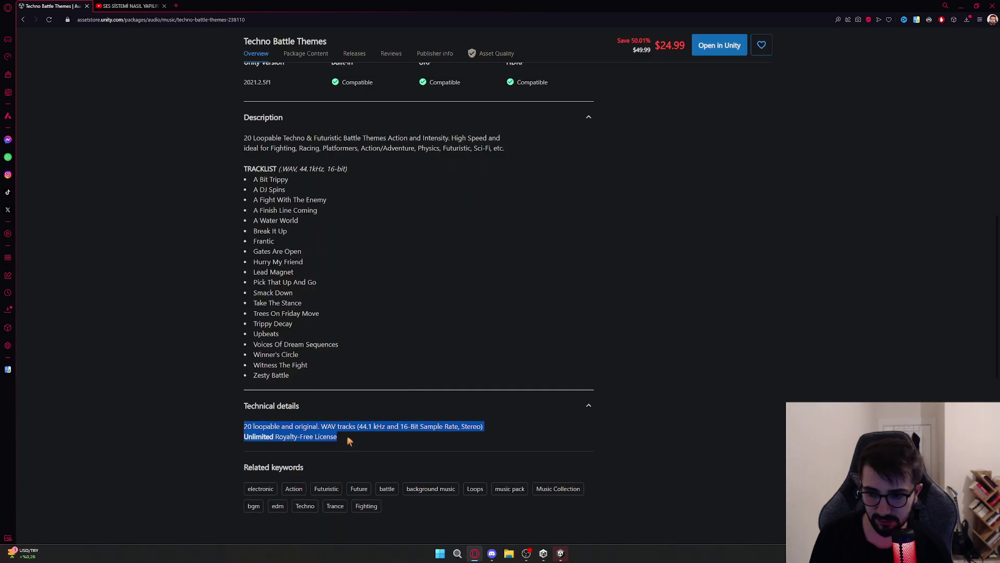
{"action": "left_click_drag", "start_coordinate": [245, 439], "coordinate": [338, 439]}
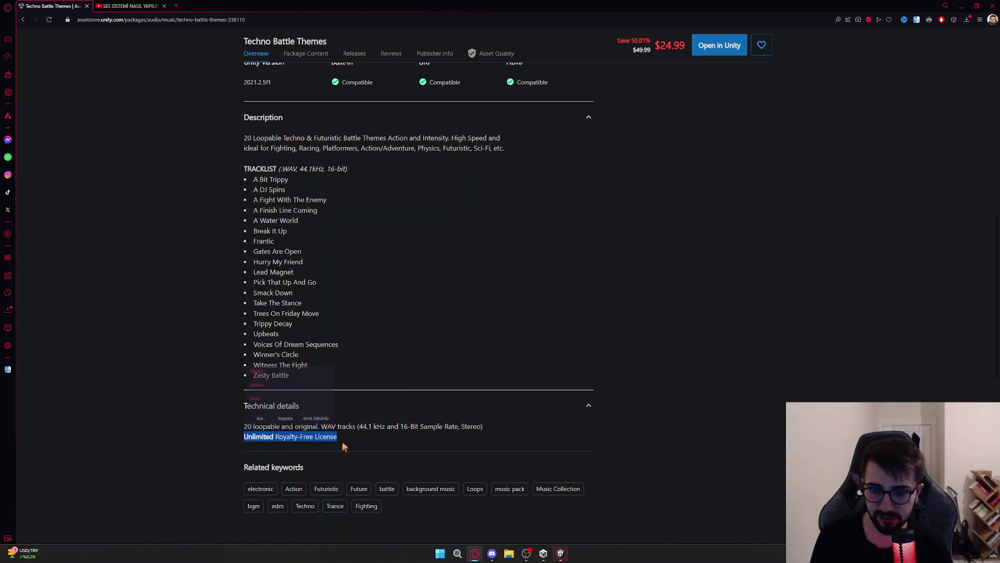
{"action": "scroll", "coordinate": [389, 56], "scroll_direction": "up", "scroll_amount": 2}
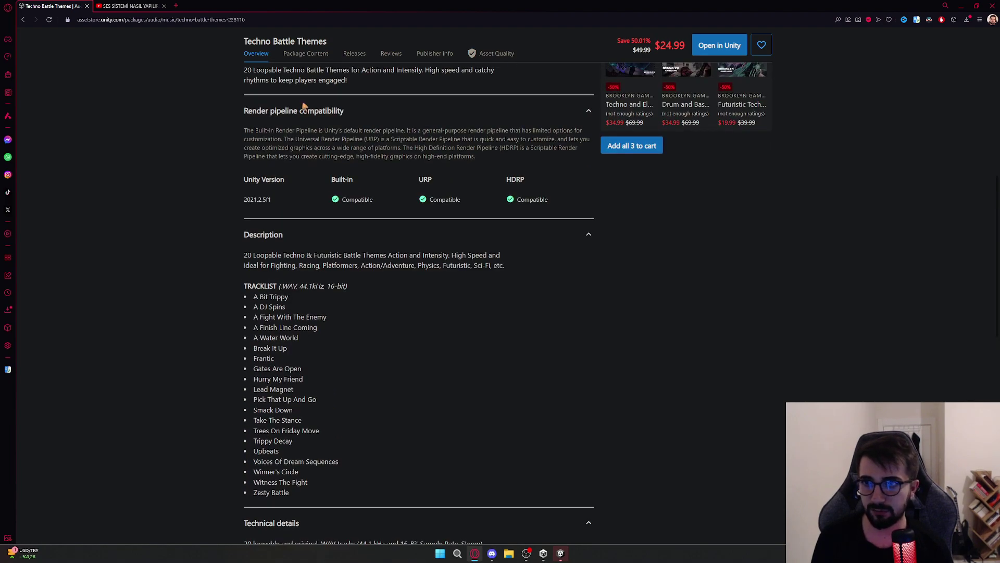
{"action": "left_click", "coordinate": [434, 53]}
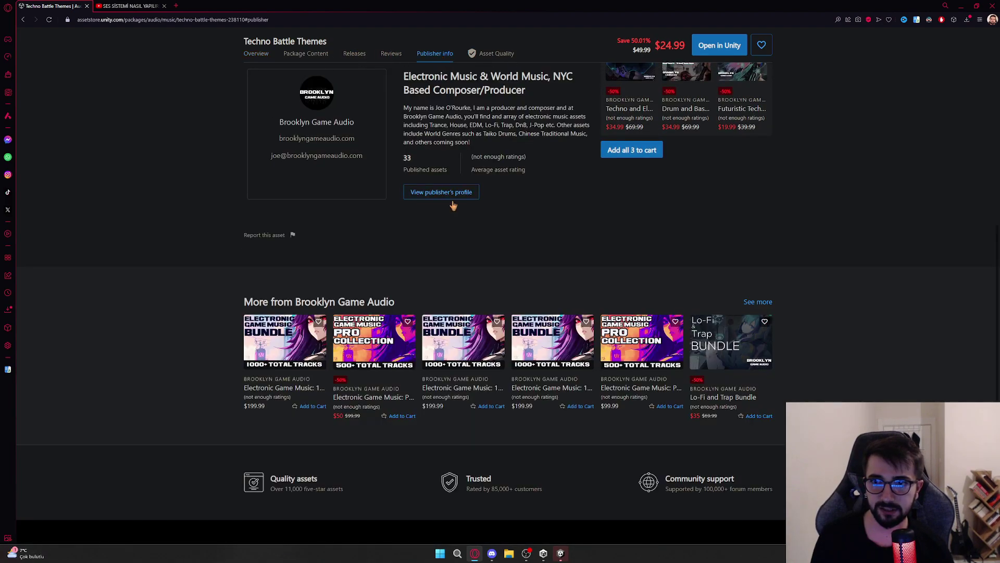
{"action": "left_click", "coordinate": [961, 5]}
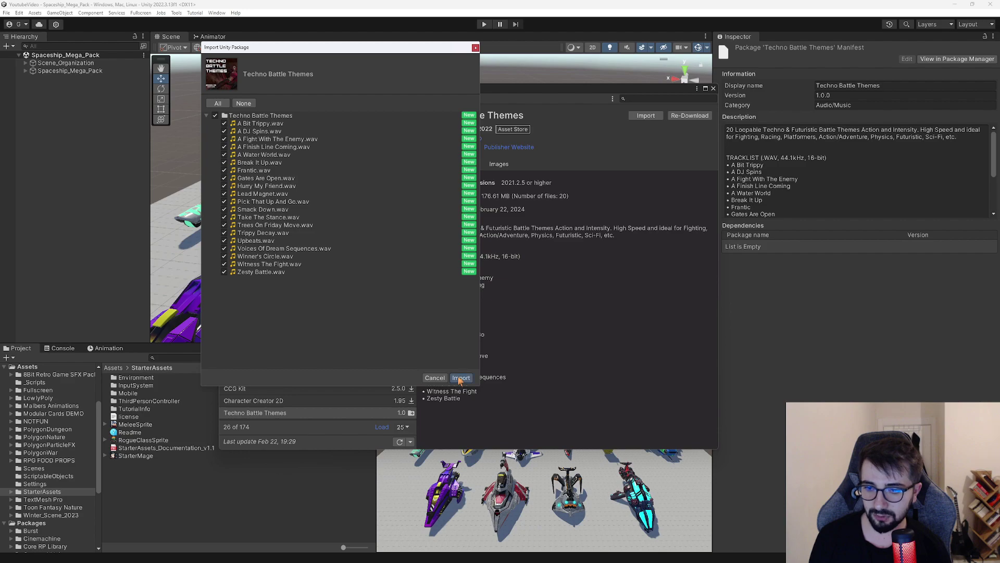
Step: Import all 20 Techno Battle Themes tracks, then close the Package Manager
{"action": "left_click", "coordinate": [460, 379]}
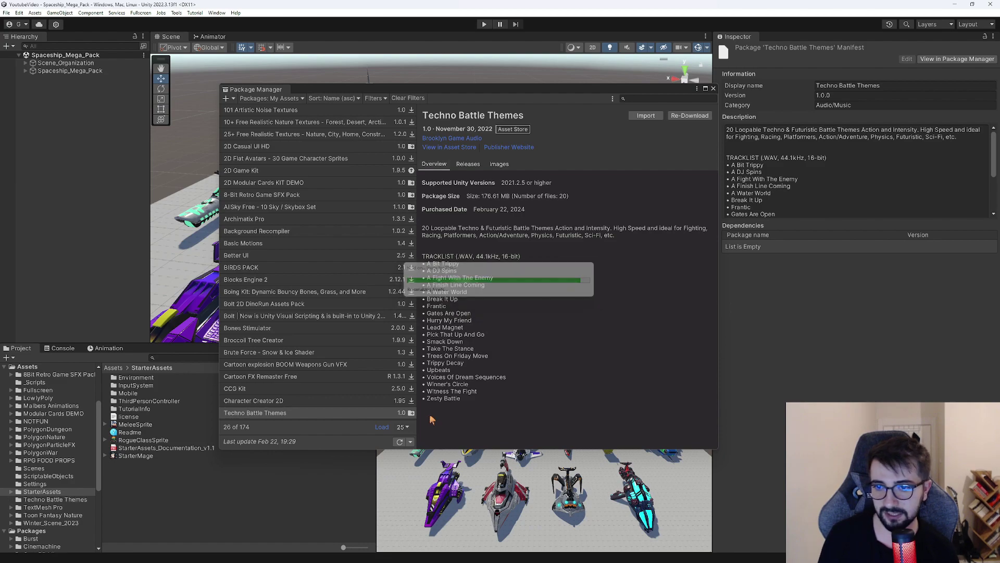
{"action": "left_click", "coordinate": [713, 88]}
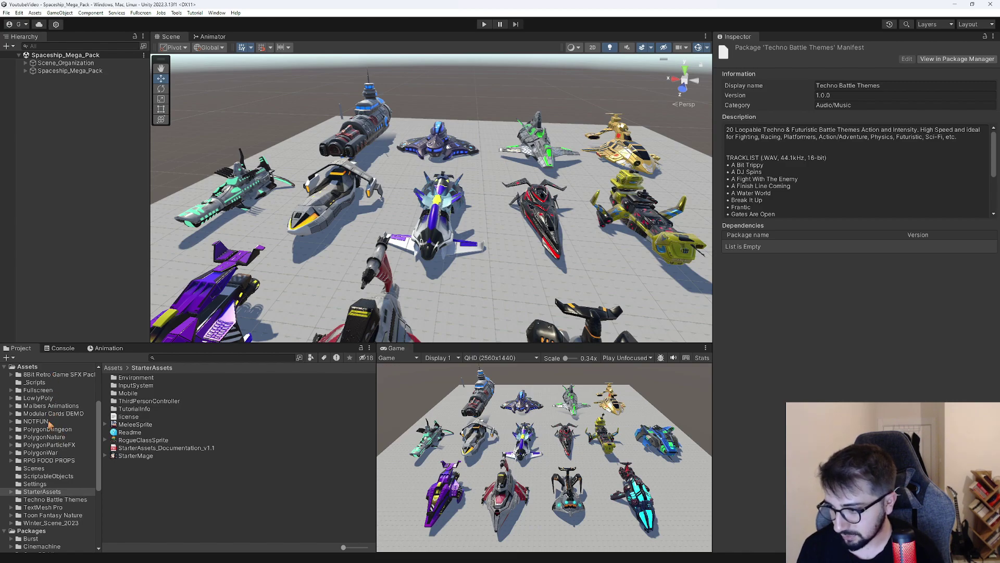
Step: Preview A Bit Trippy, Lead Magnet, Take The Stance and Witness The Fight in the Inspector
{"action": "left_click", "coordinate": [47, 500]}
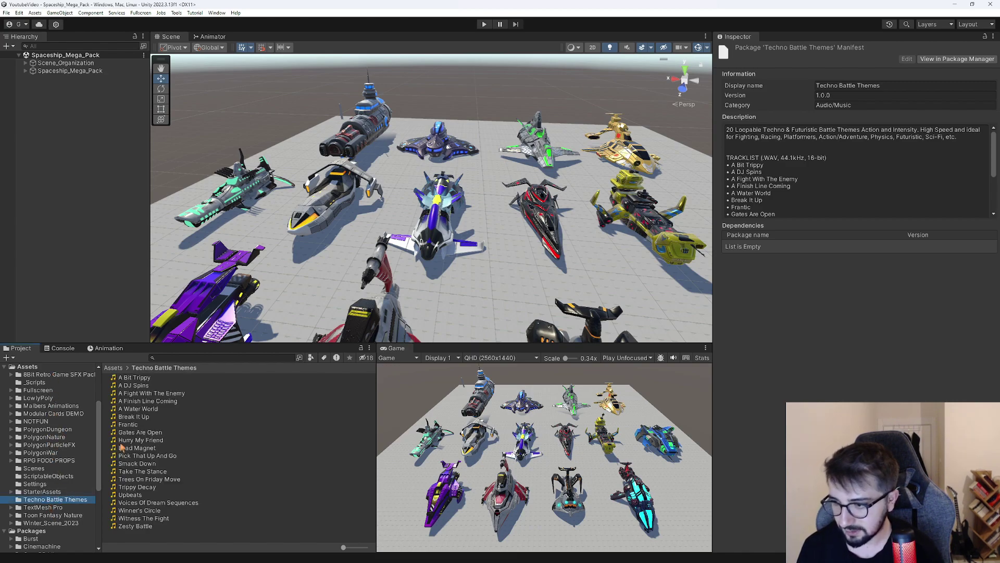
{"action": "left_click", "coordinate": [131, 379]}
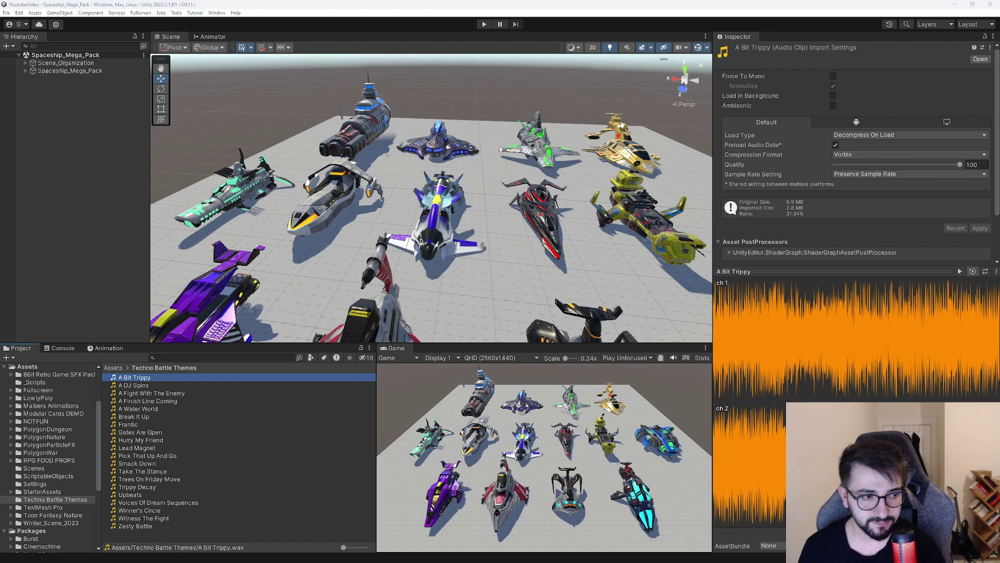
{"action": "left_click_drag", "start_coordinate": [765, 391], "coordinate": [926, 391]}
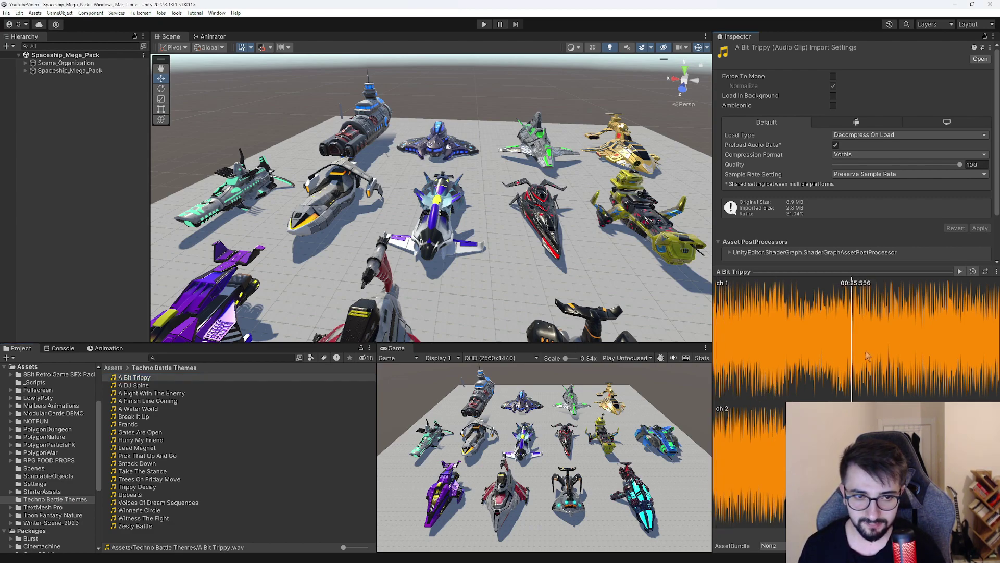
{"action": "left_click", "coordinate": [234, 449]}
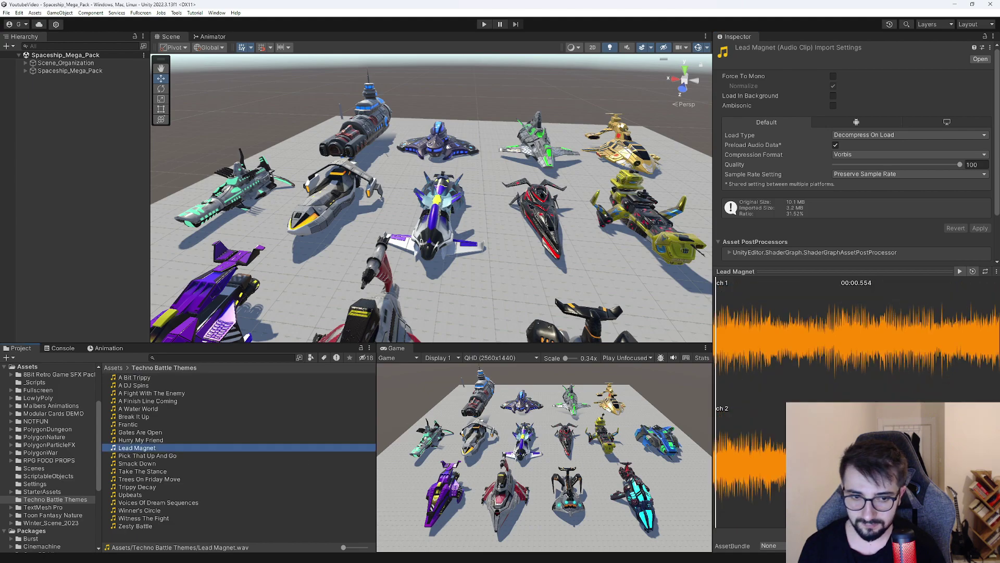
{"action": "left_click", "coordinate": [250, 468]}
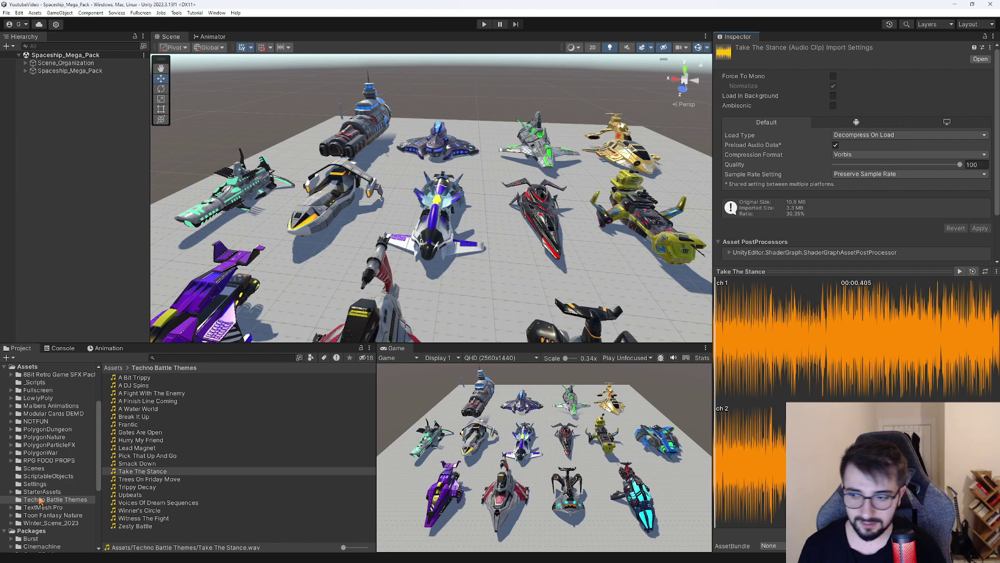
{"action": "left_click", "coordinate": [207, 519]}
Step: Orbit the Scene view to look down on the ships, then switch to the YouTube tutorial tab
{"action": "left_click", "coordinate": [145, 542]}
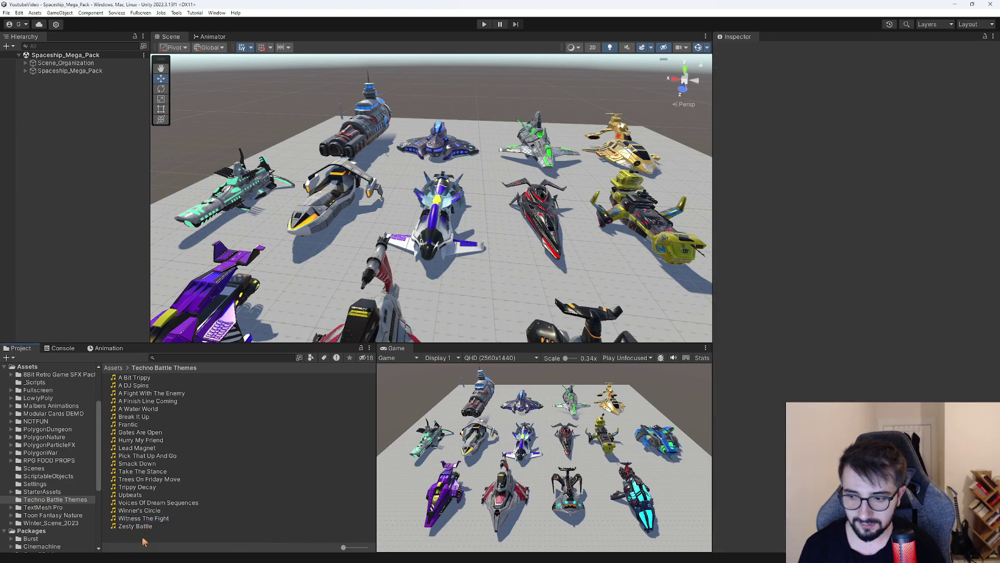
{"action": "right_click_drag", "start_coordinate": [521, 292], "coordinate": [531, 263]}
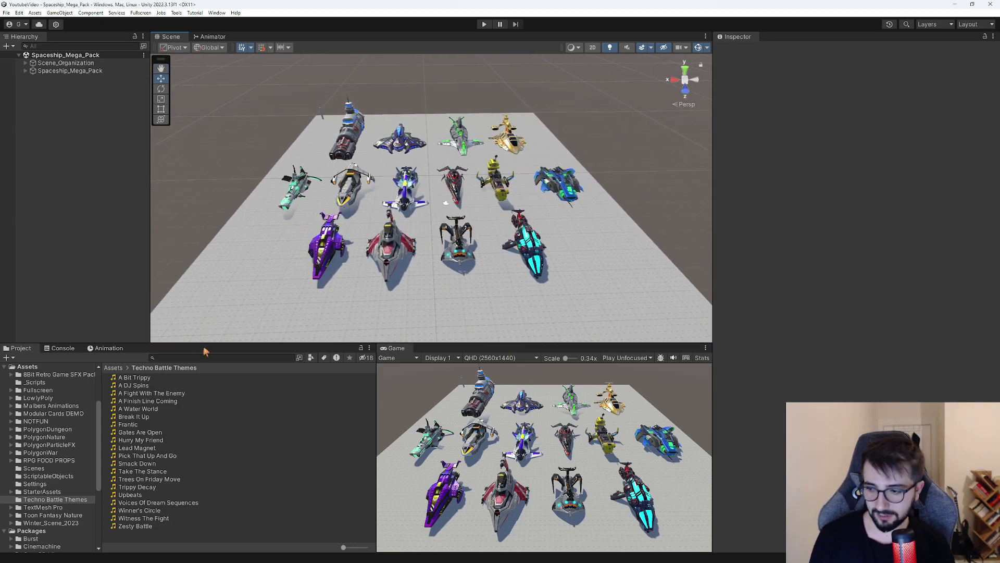
{"action": "mouse_move", "coordinate": [427, 561]}
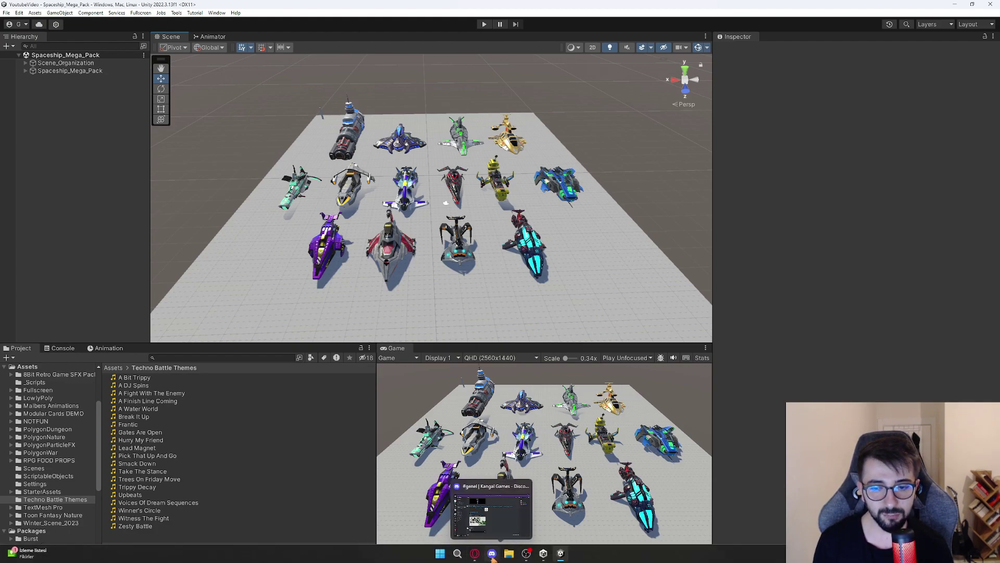
{"action": "left_click", "coordinate": [475, 556]}
{"action": "key", "text": "ctrl+Tab"}
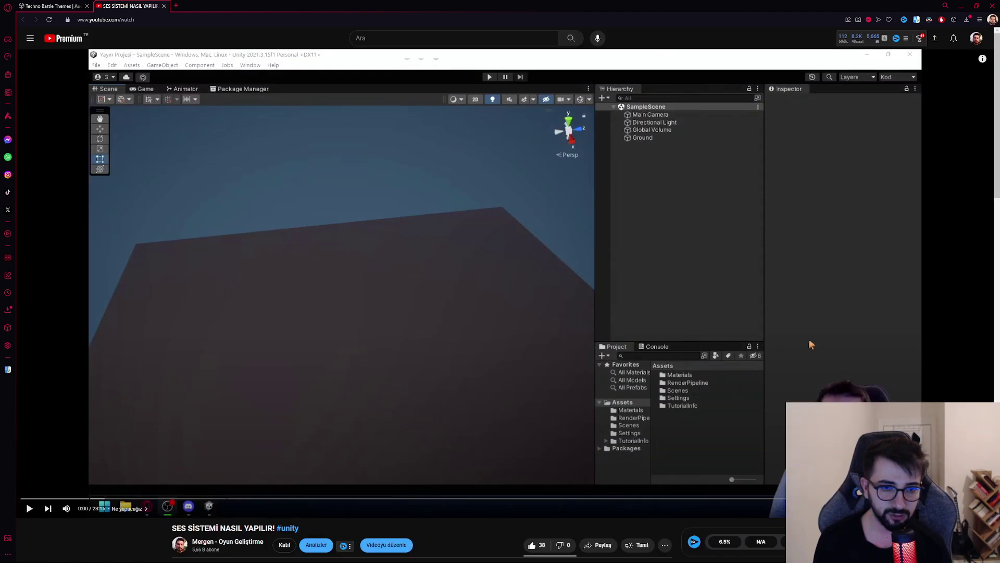
Step: In theater mode, skim the tutorial's chapters from 3:36 through 22:32
{"action": "left_click", "coordinate": [639, 330]}
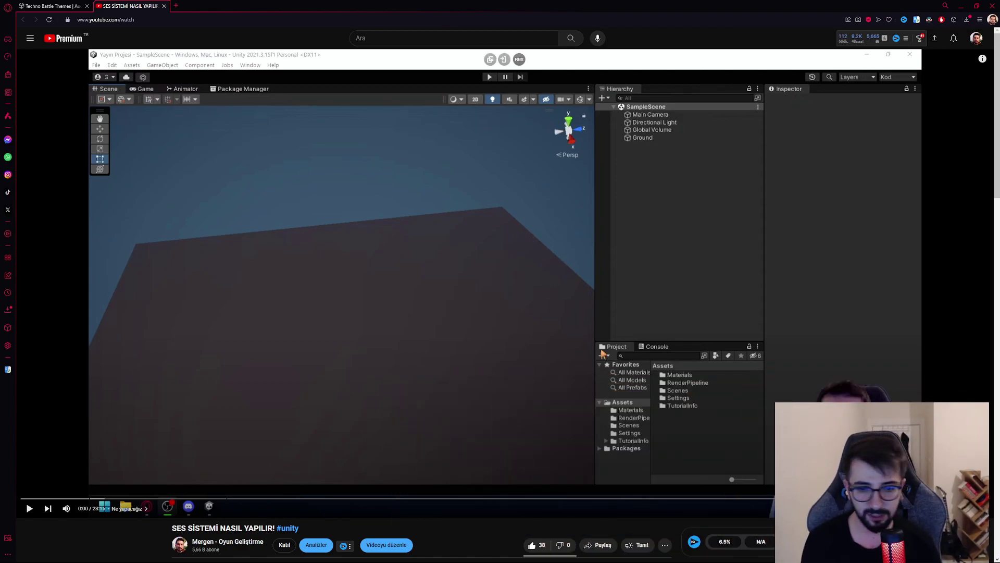
{"action": "left_click", "coordinate": [171, 498]}
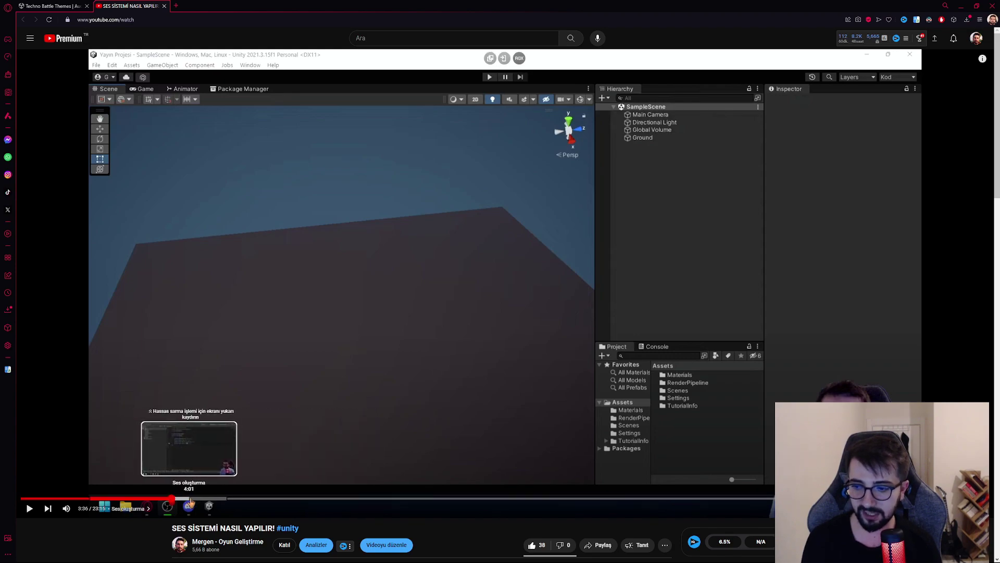
{"action": "left_click", "coordinate": [205, 499]}
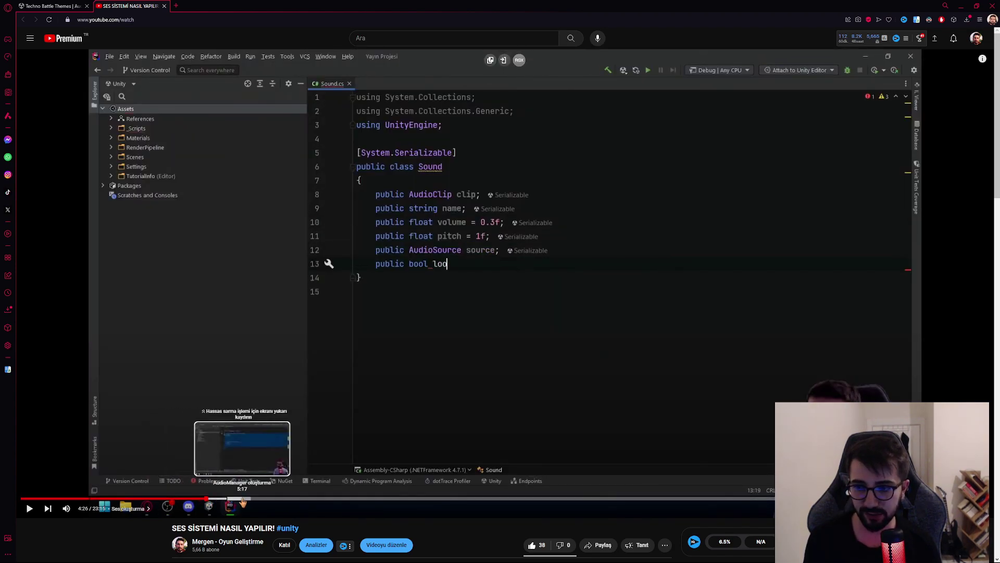
{"action": "left_click", "coordinate": [373, 498]}
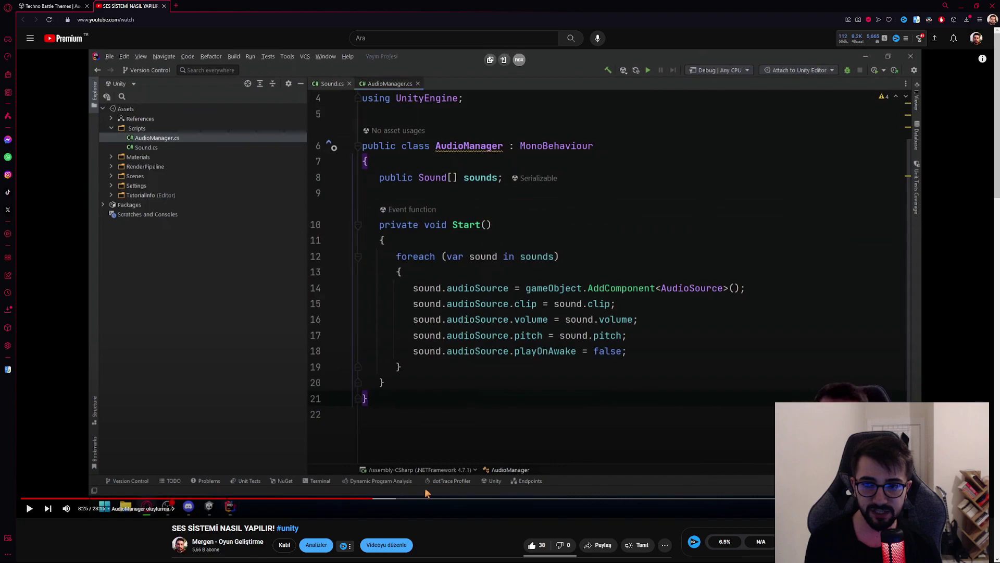
{"action": "left_click", "coordinate": [501, 499]}
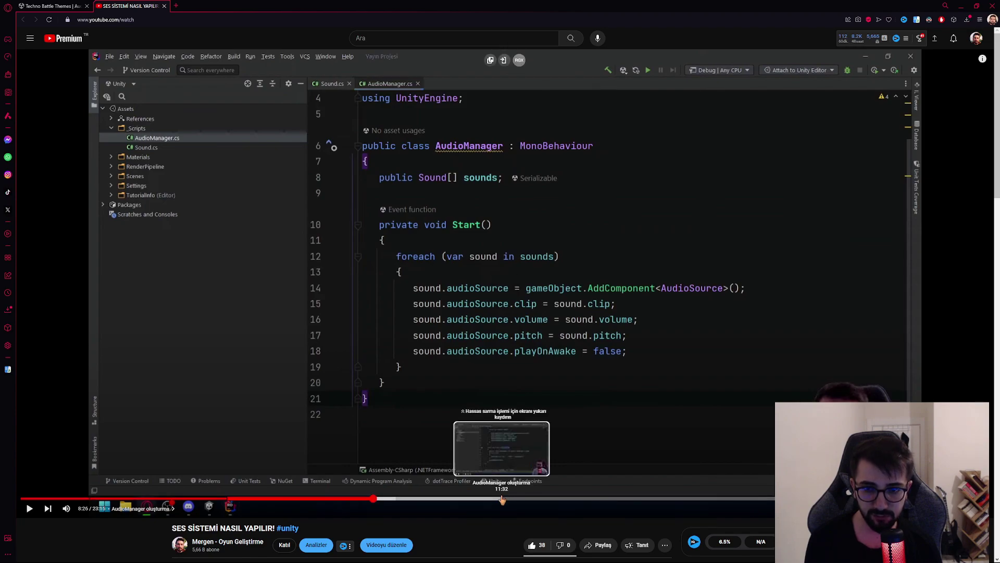
{"action": "left_click", "coordinate": [598, 499]}
{"action": "left_click", "coordinate": [654, 499]}
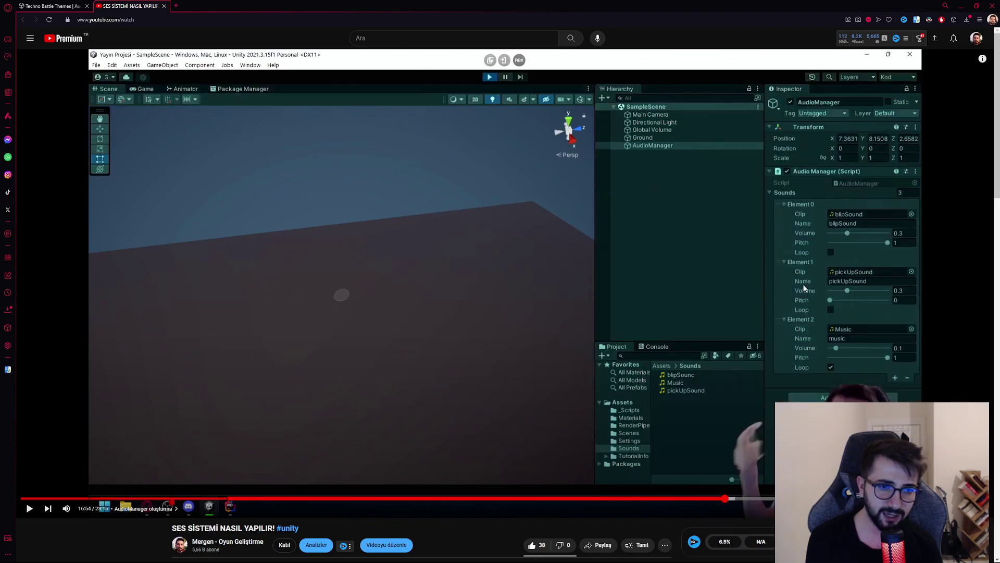
{"action": "left_click", "coordinate": [923, 498]}
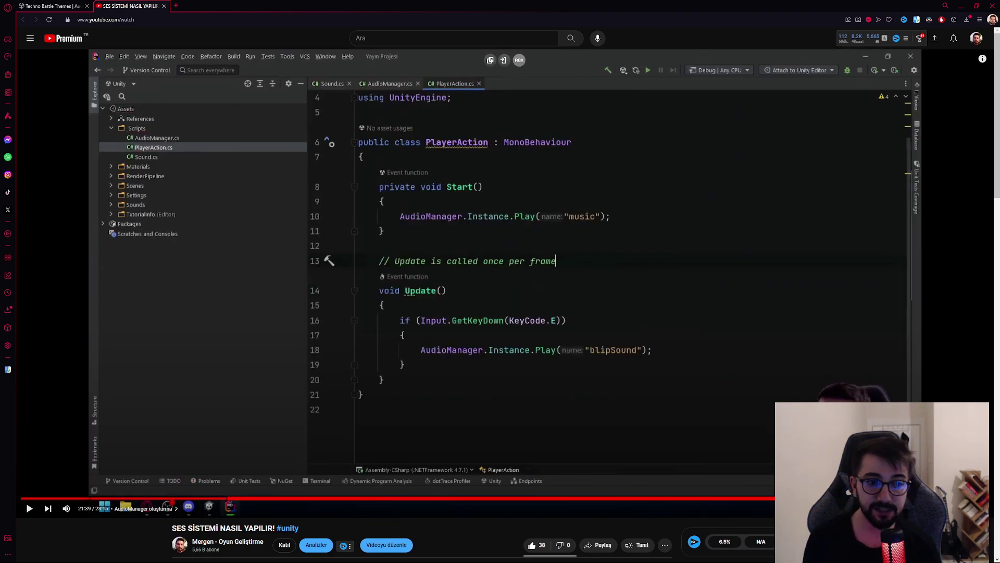
{"action": "left_click", "coordinate": [949, 498]}
Step: Play the final scene, pause it, and go back to the YouTube home feed
{"action": "left_click", "coordinate": [461, 287]}
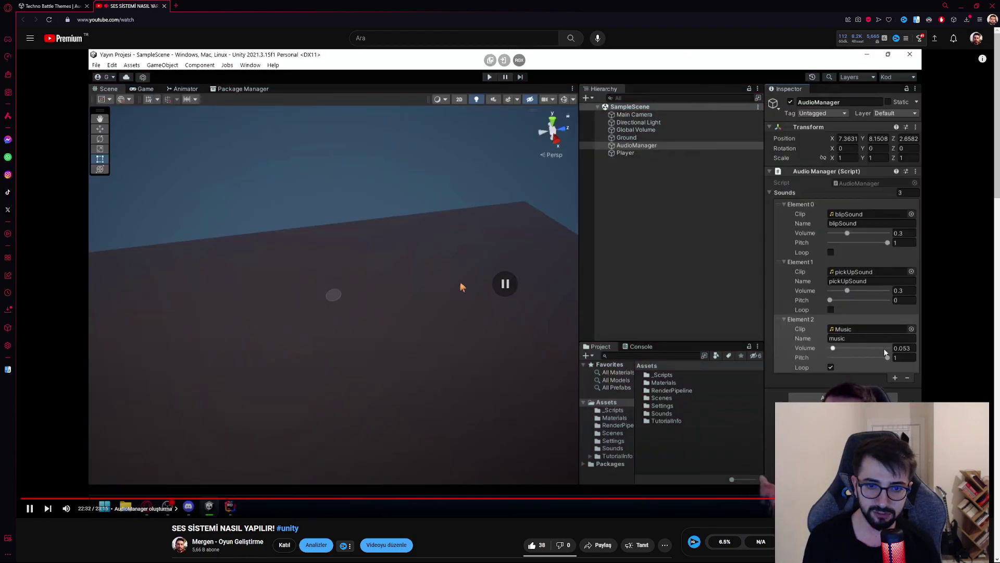
{"action": "key", "text": "space"}
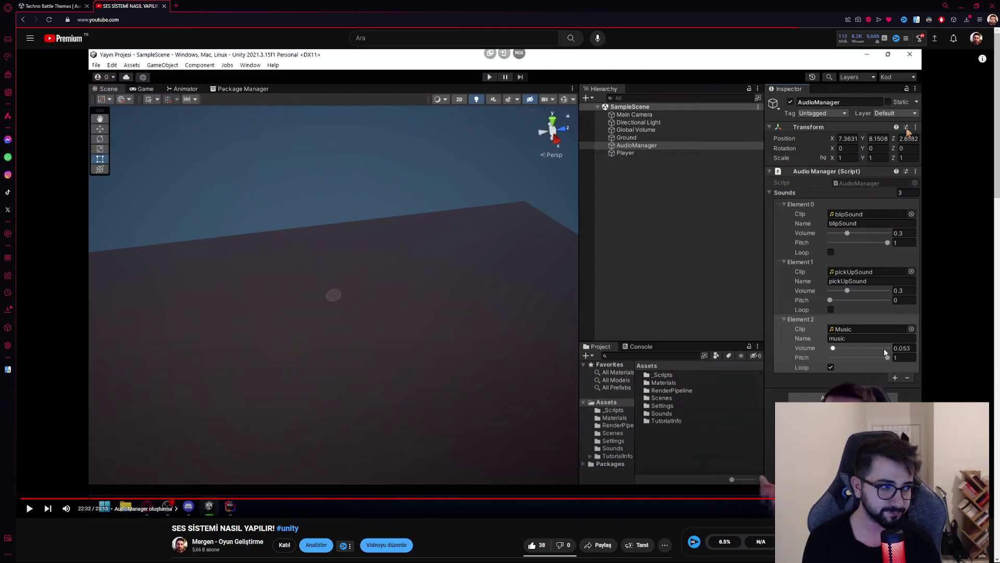
{"action": "key", "text": "alt+Left"}
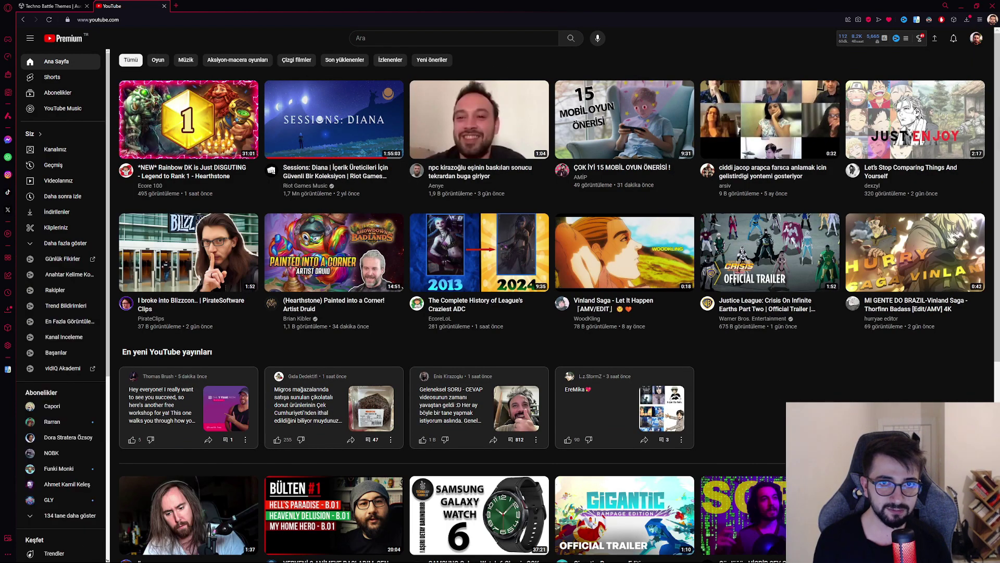
Step: Restore down and minimize Opera to reveal the Spaceship_Mega_Pack scene in Unity
{"action": "left_click_drag", "start_coordinate": [860, 5], "coordinate": [710, 312]}
{"action": "left_click", "coordinate": [747, 312]}
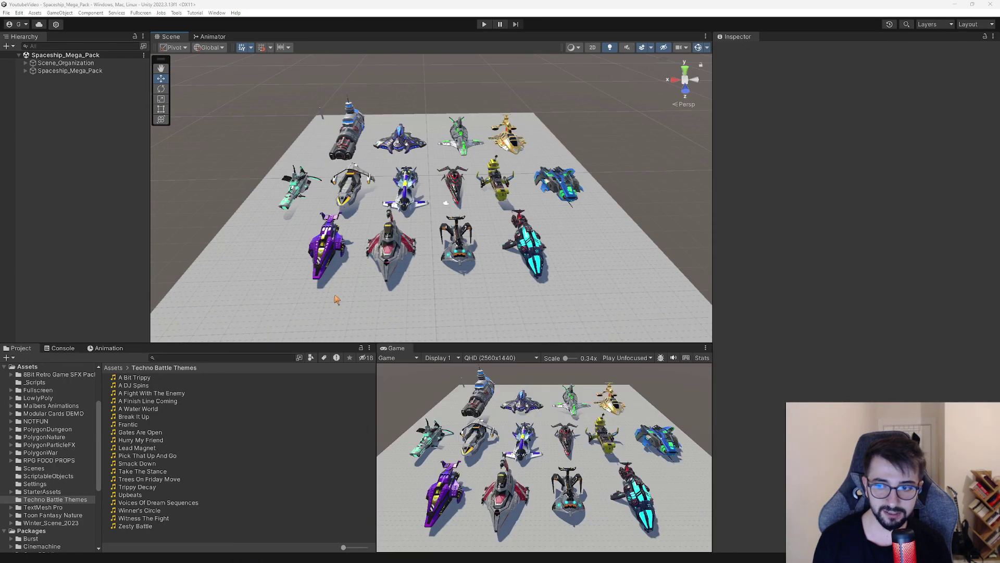